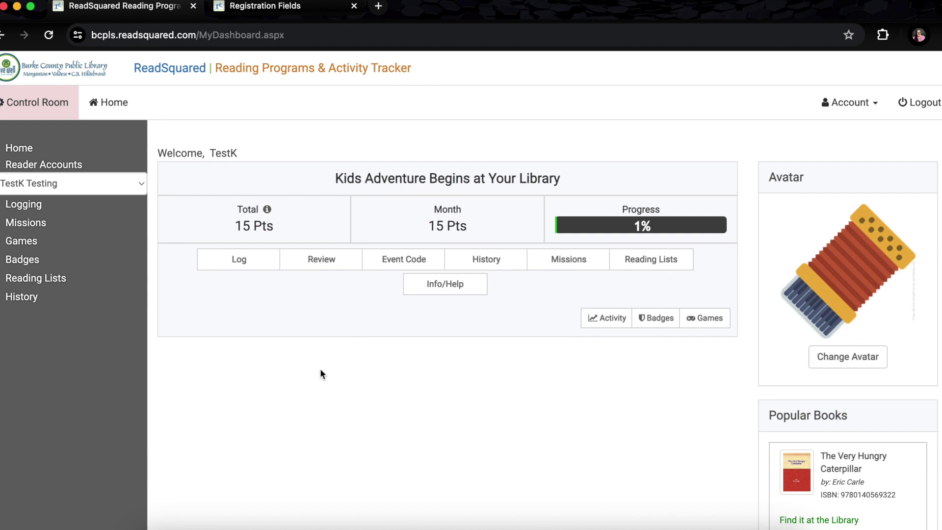
Log 10 minutes of Dino 1-2-3 by Sarah Sheppard for the TestK Testing reader and submit
left_click(244, 268)
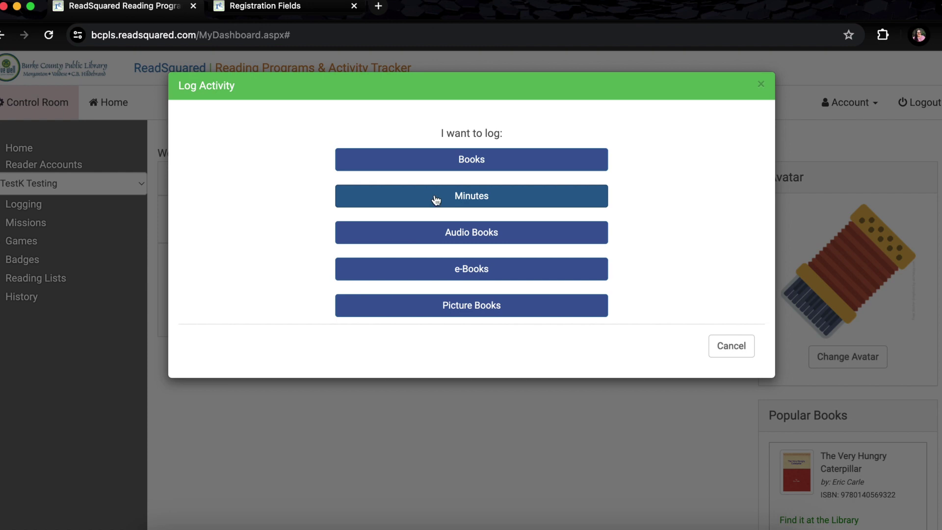
left_click(462, 198)
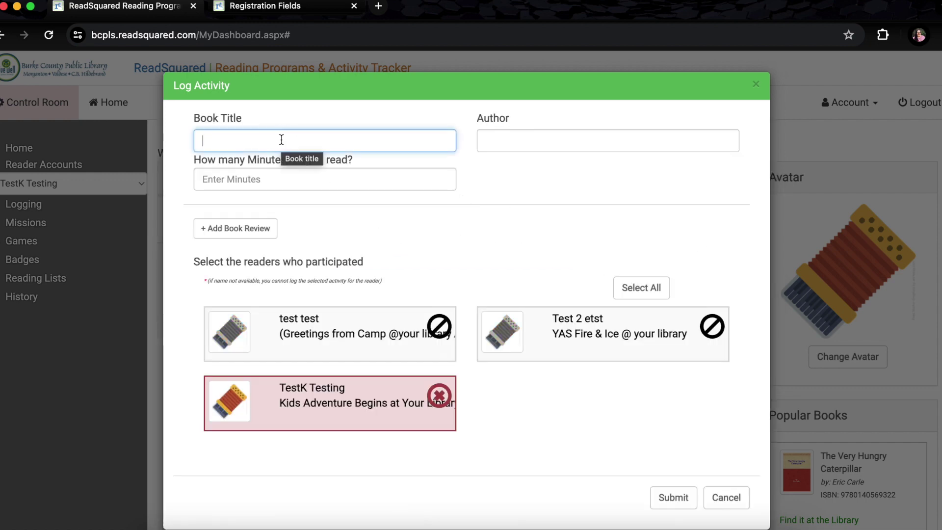
type("dinosa")
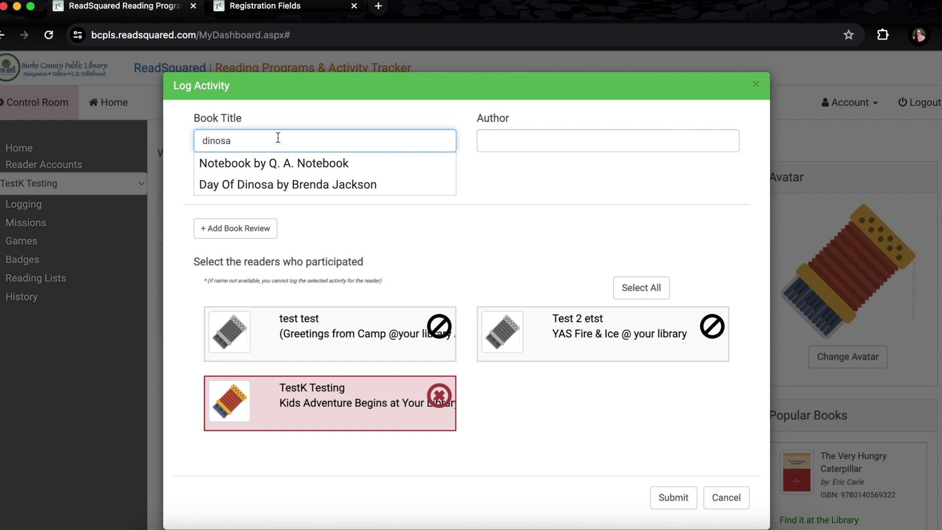
key("BackSpace")
key("BackSpace")
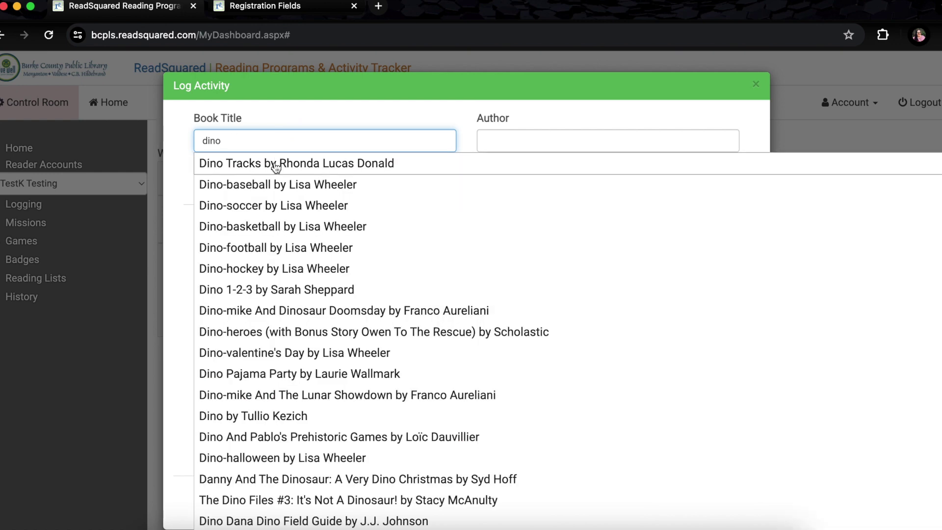
left_click(292, 289)
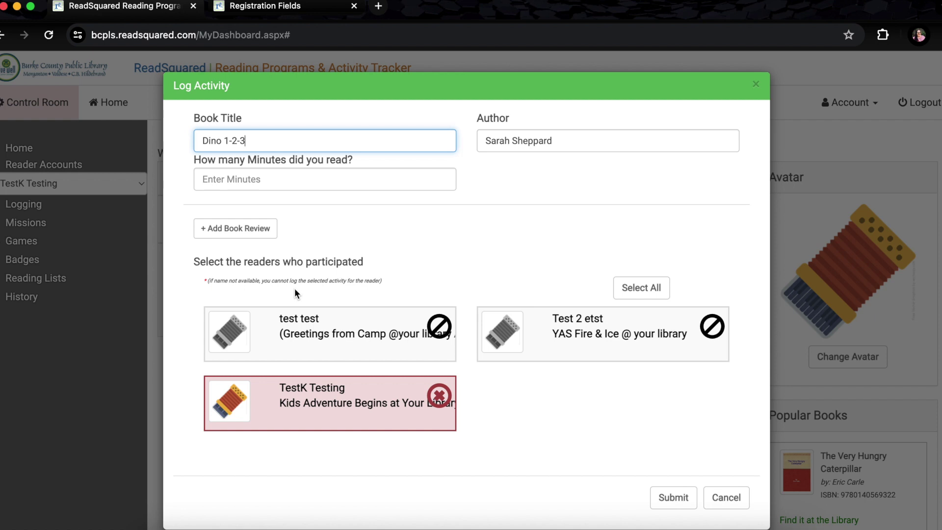
left_click(369, 181)
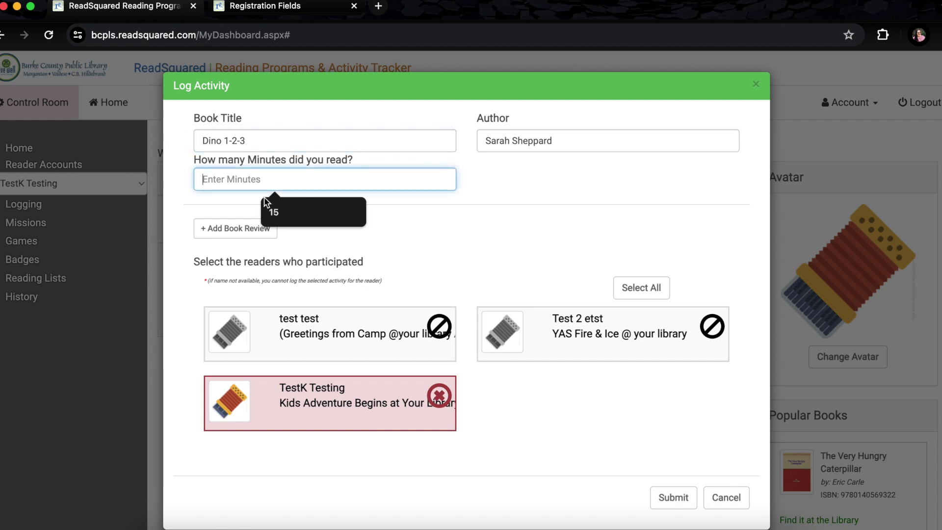
type("10")
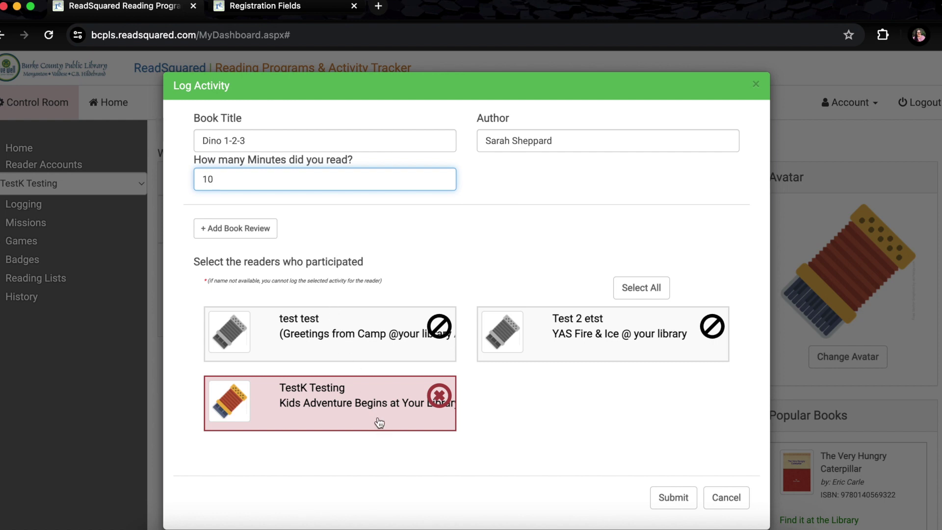
left_click(348, 397)
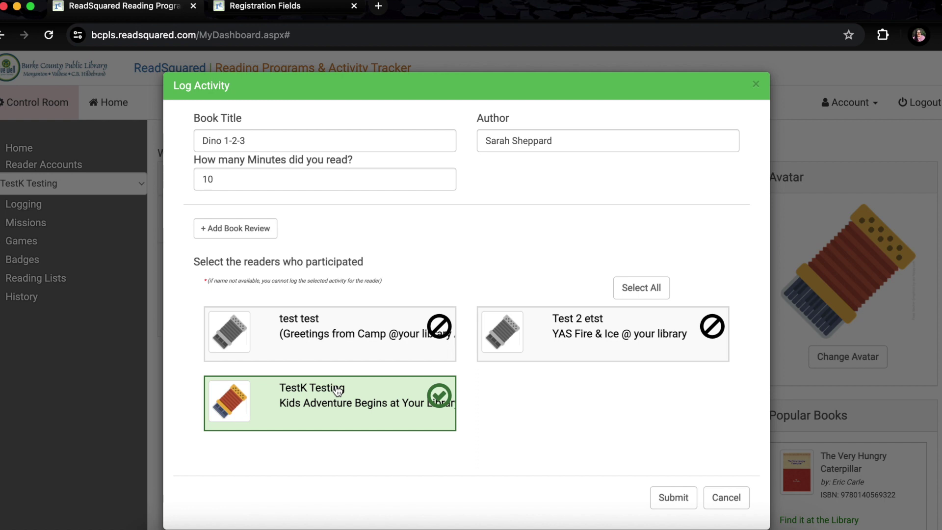
left_click(673, 498)
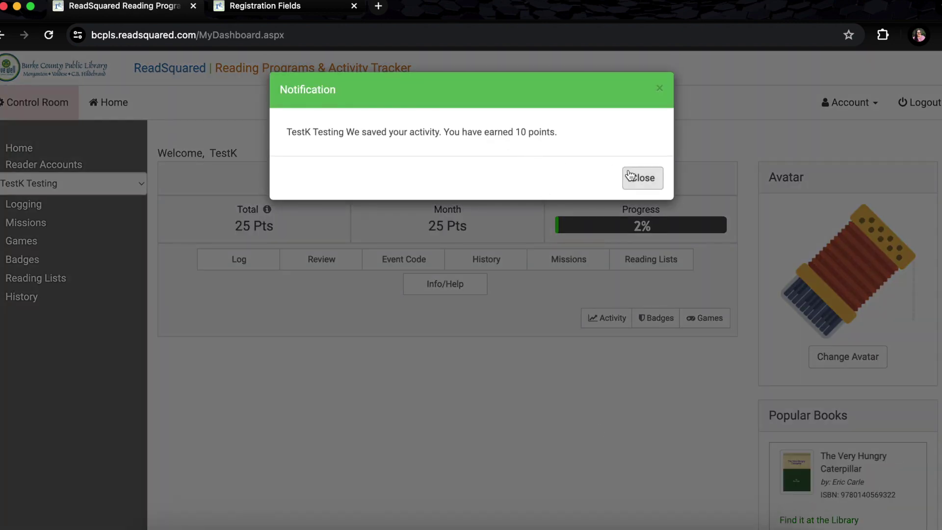
Dismiss the points notification and view the History page listing Dino 1-2-3 and The Very Hungry Caterpillar
left_click(638, 183)
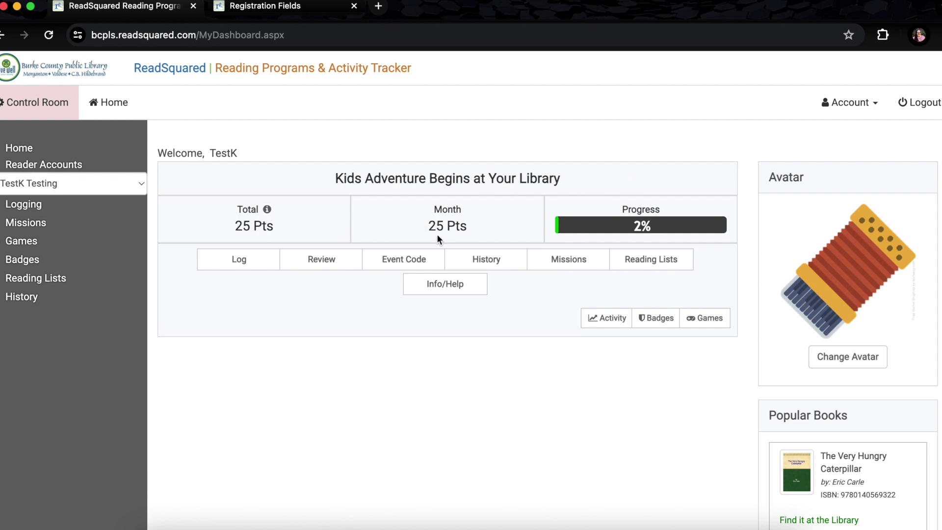
left_click(485, 264)
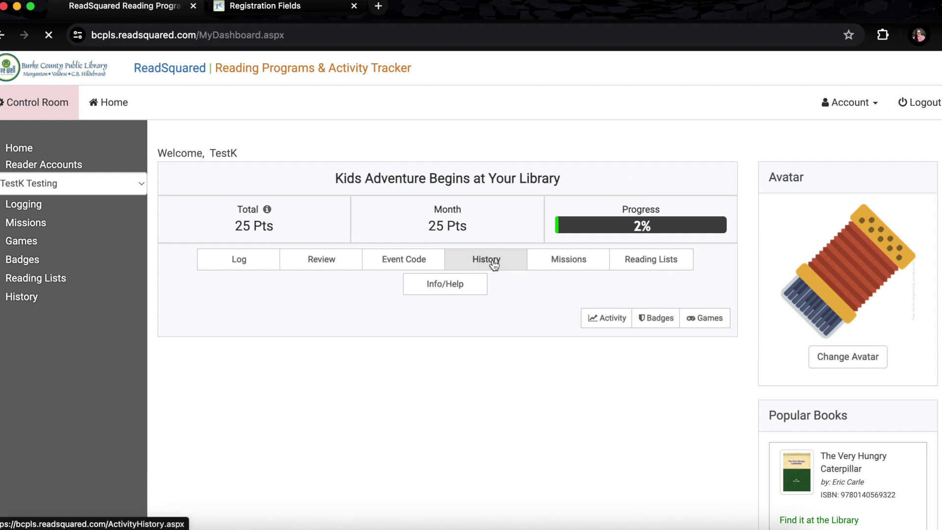
scroll(455, 333, "down", 5)
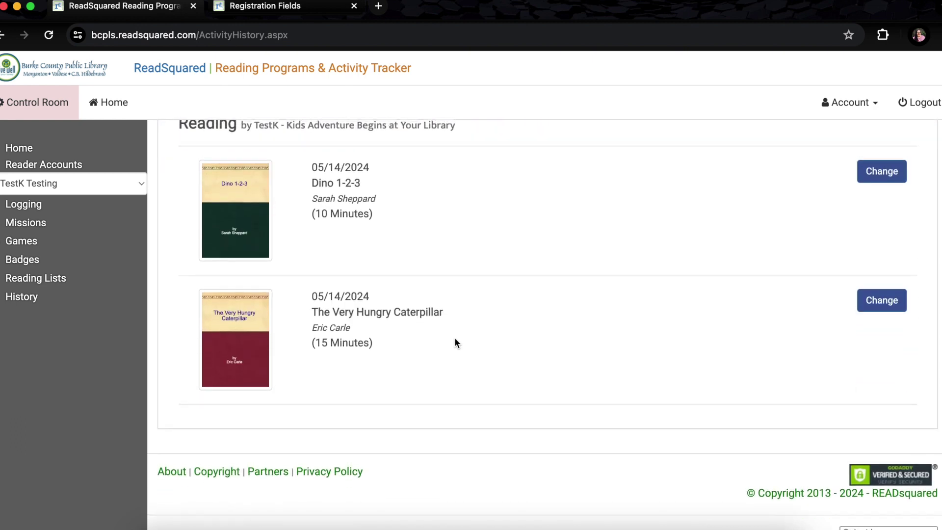
left_click(19, 303)
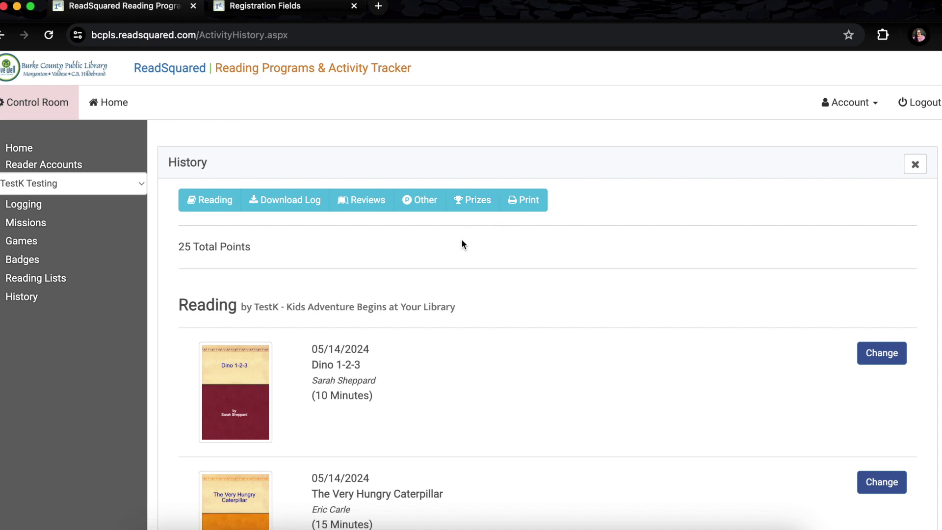
Open My Account to view the reader's program and age details
left_click(848, 108)
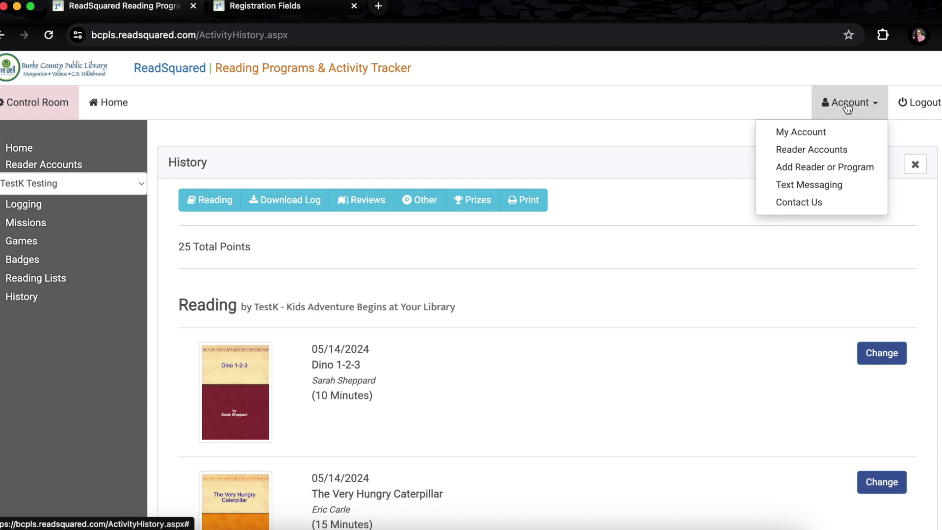
left_click(812, 132)
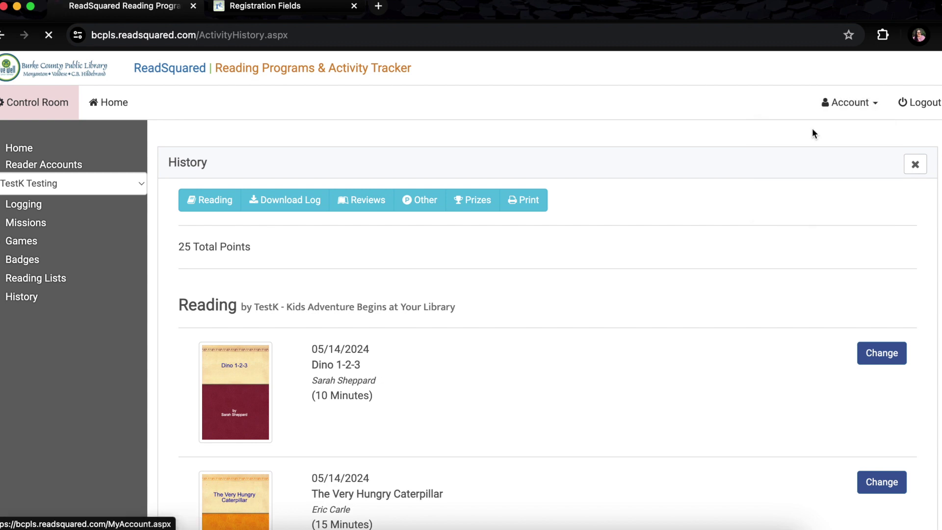
scroll(279, 405, "down", 1)
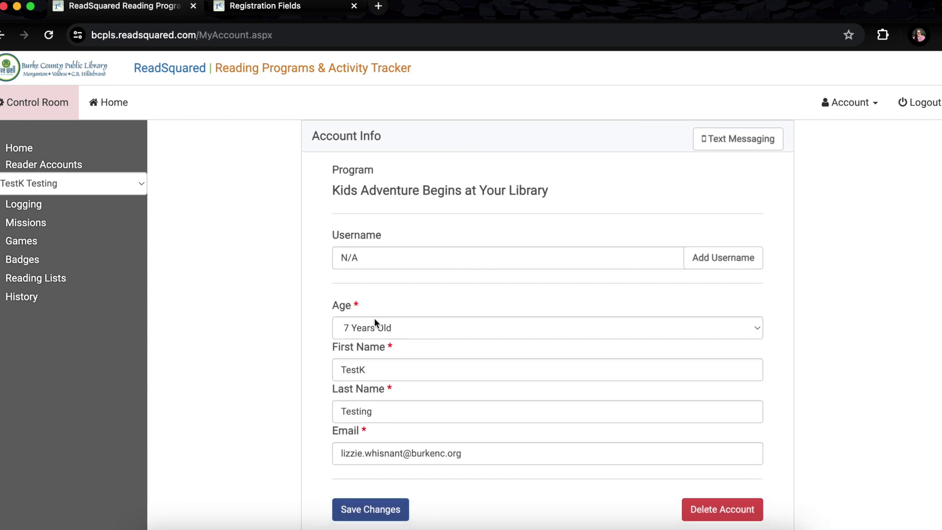
scroll(397, 319, "up", 1)
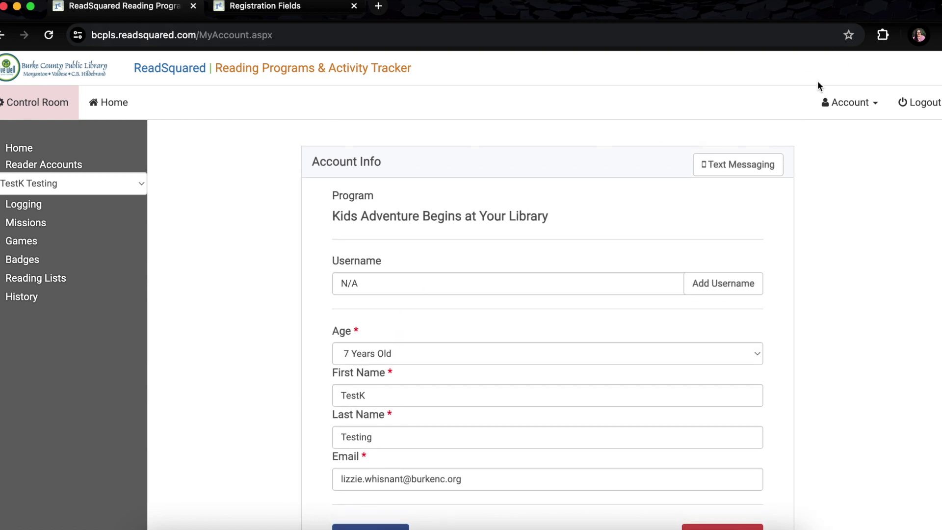
Switch to the 'test test' reader account, then back to TestK Testing
left_click(76, 185)
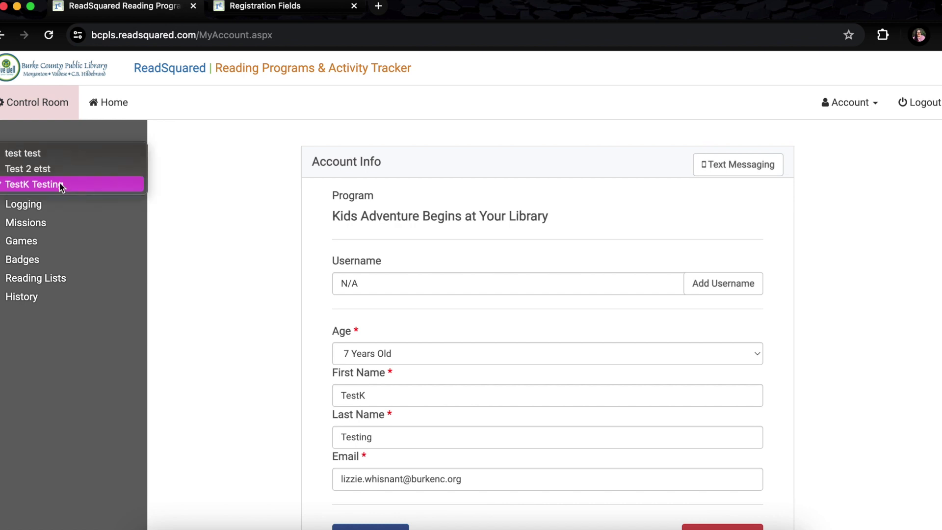
left_click(31, 155)
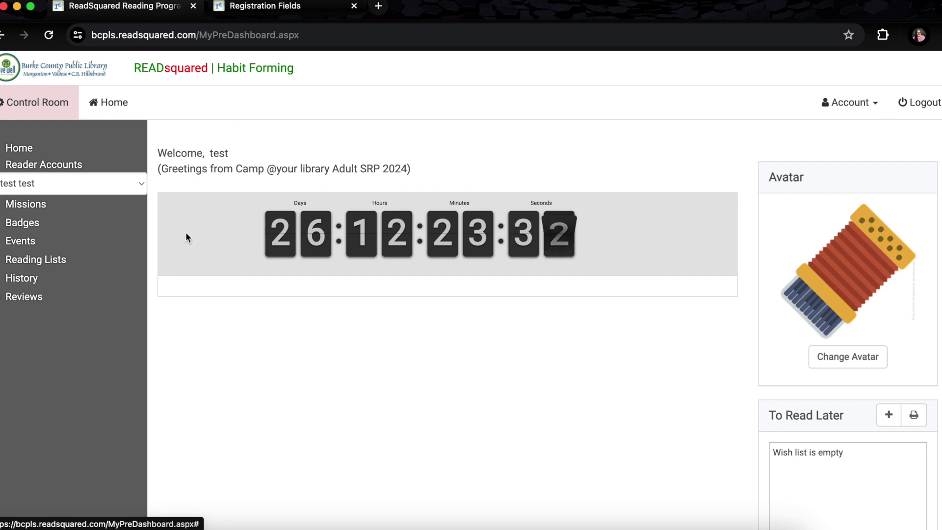
left_click(49, 189)
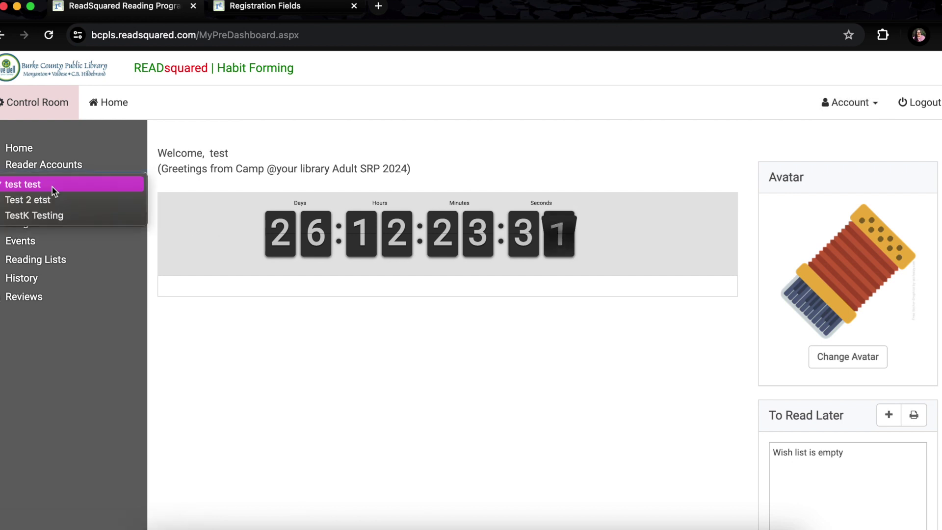
left_click(43, 217)
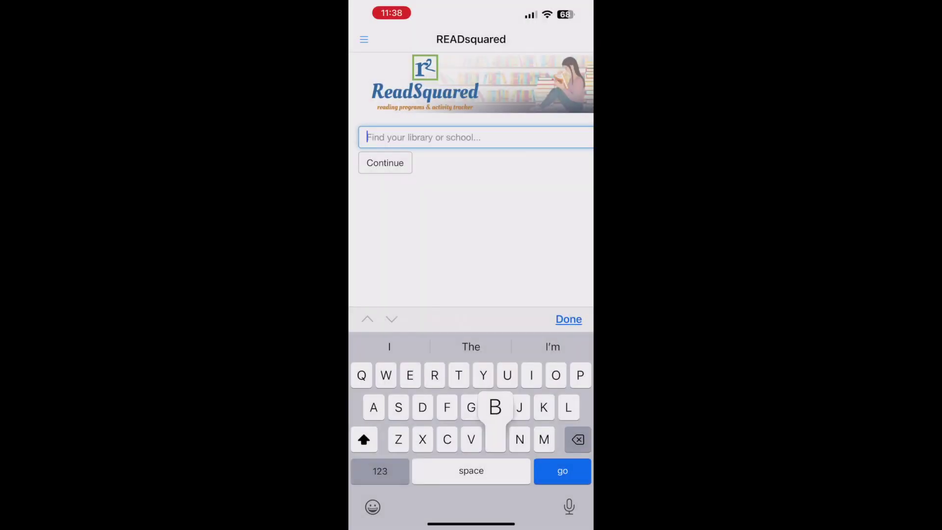
Sign in to Burke County Public Library, NC with the account username and password
type("urke")
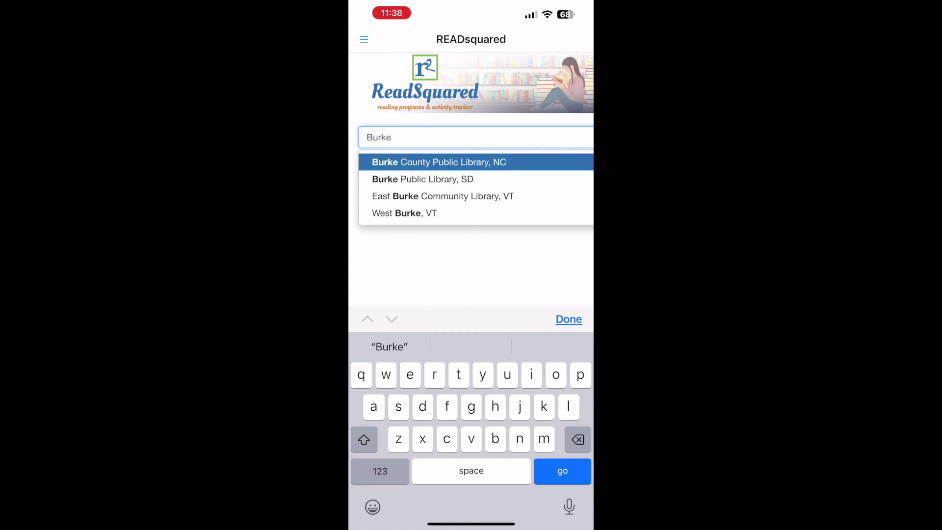
left_click(440, 162)
left_click(385, 162)
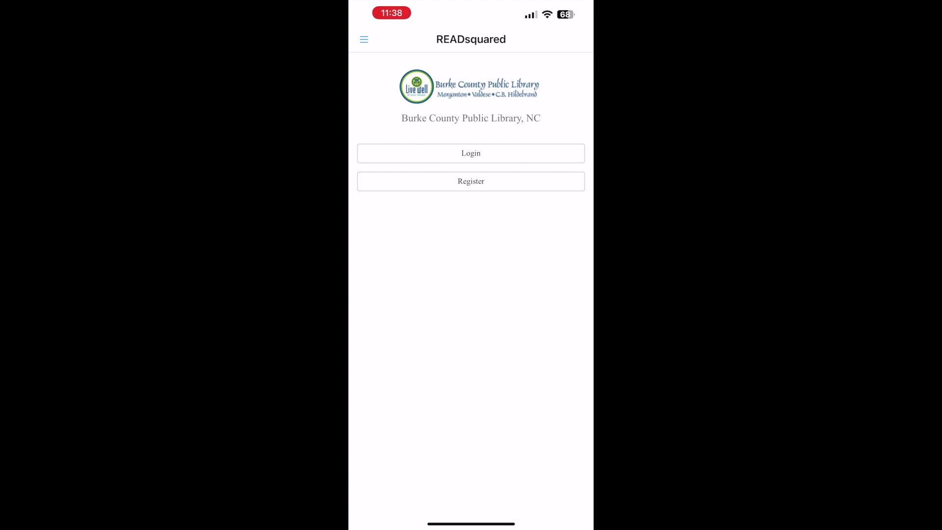
left_click(472, 153)
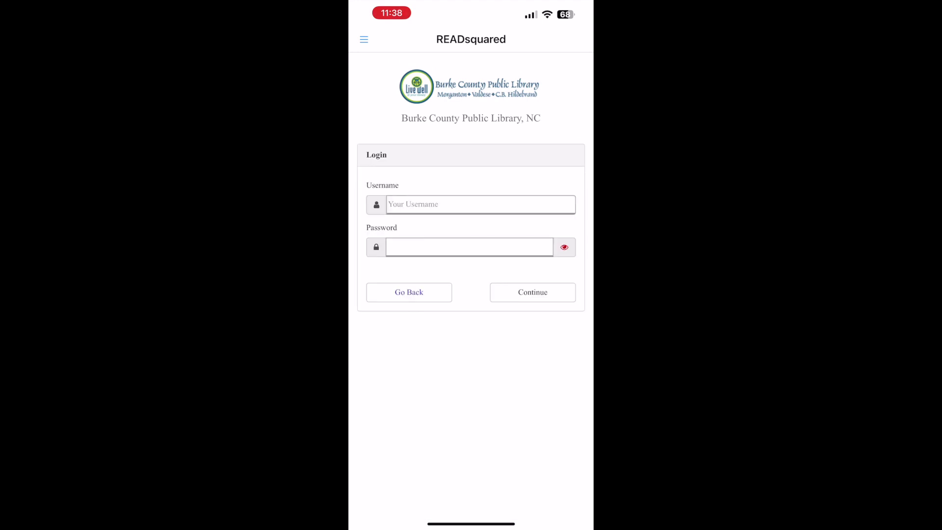
left_click(471, 205)
type("Test")
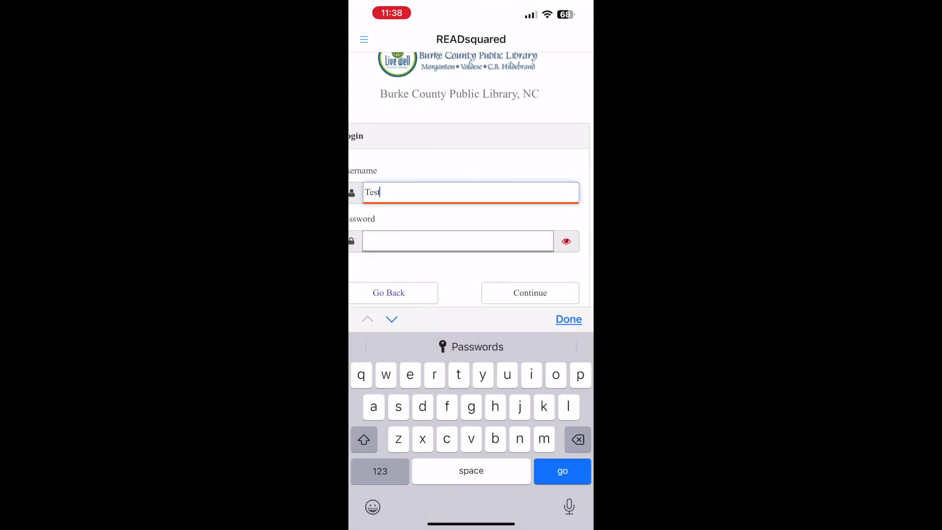
type("ing")
left_click(458, 242)
type("••••••••••")
left_click(543, 244)
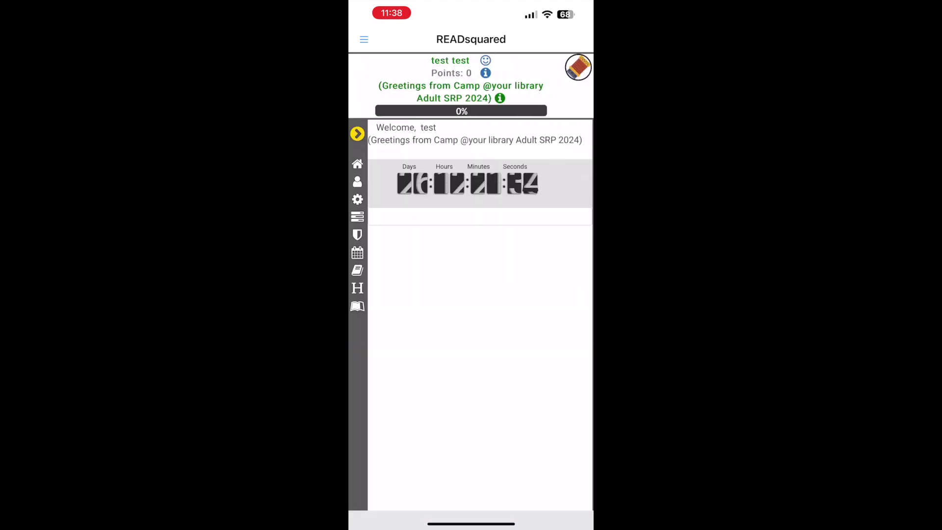
Switch to the Kids Adventure Begins at Your Library reader from Reader Accounts
left_click(357, 133)
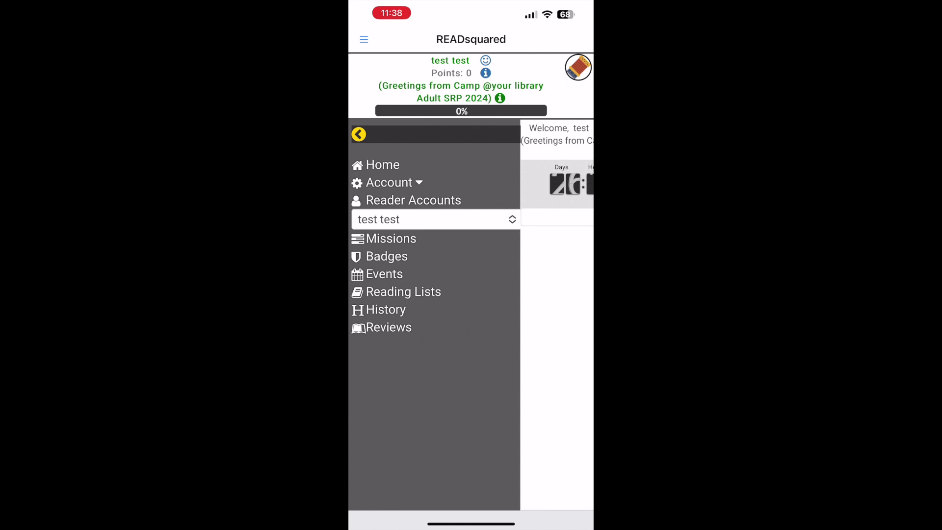
left_click(436, 219)
left_click(417, 309)
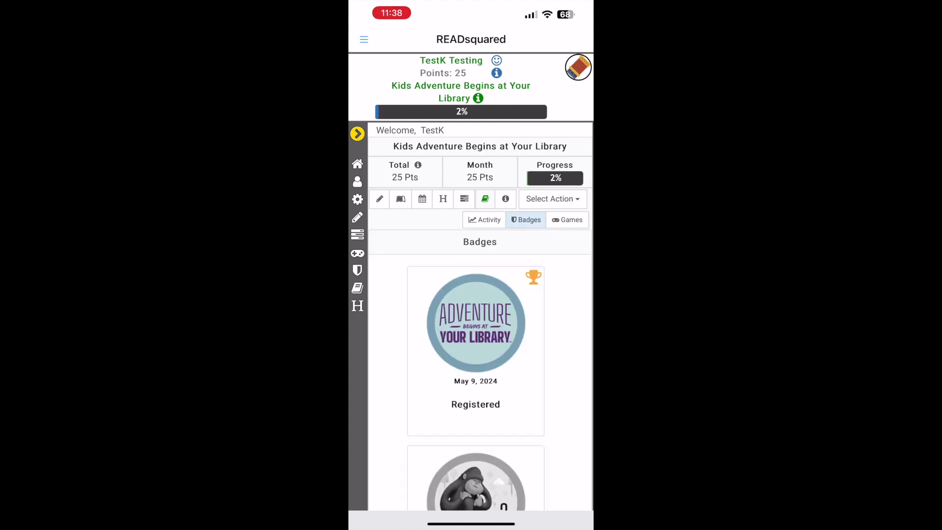
Start a minutes log for Super Dinosaur Encyclopedia by DK with 20 minutes
left_click(380, 199)
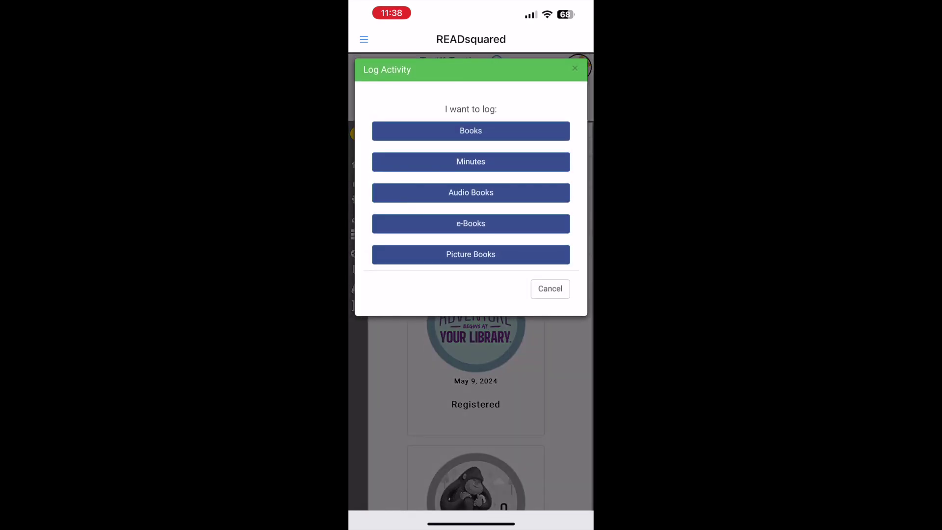
left_click(471, 162)
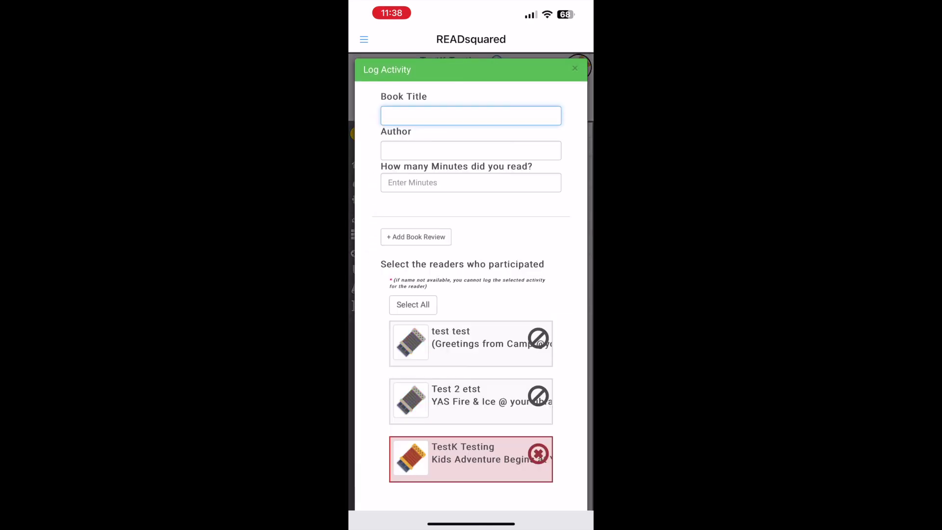
left_click(471, 116)
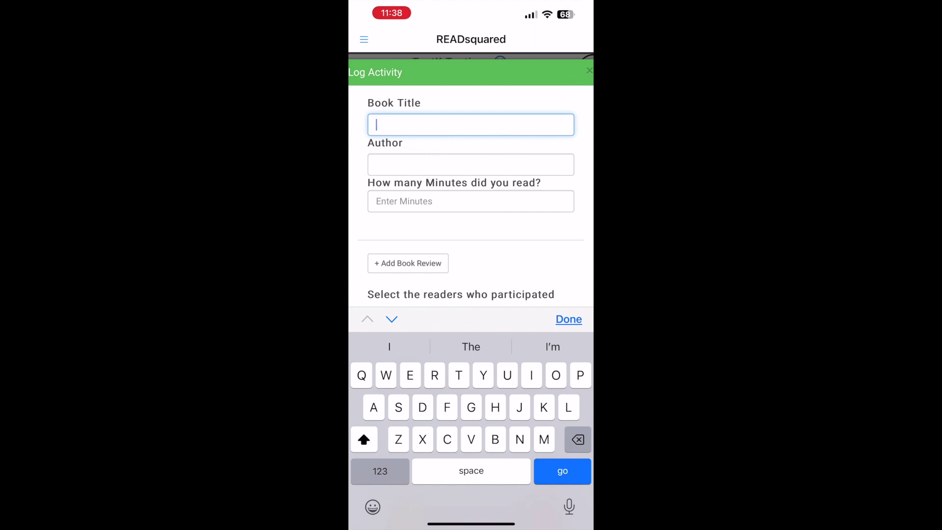
type("Dinosaur")
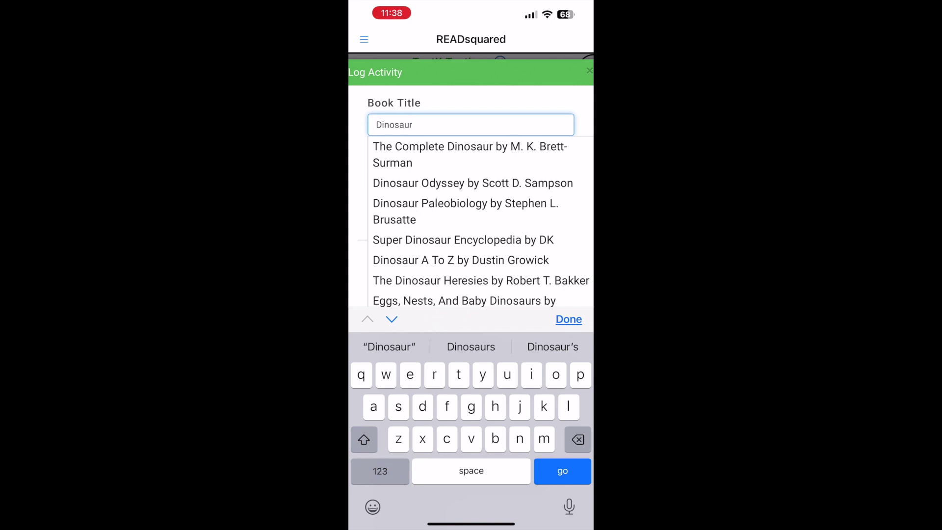
left_click(463, 240)
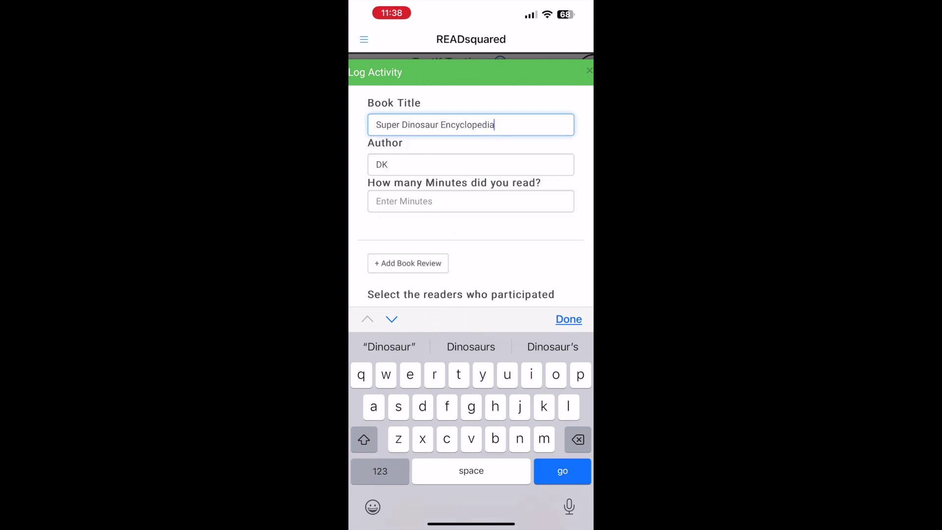
left_click(471, 201)
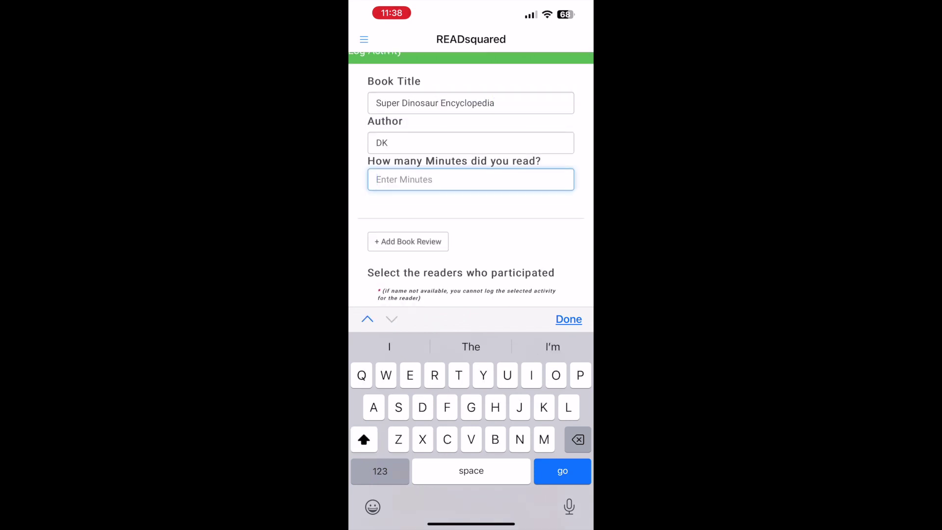
type("20")
left_click(569, 319)
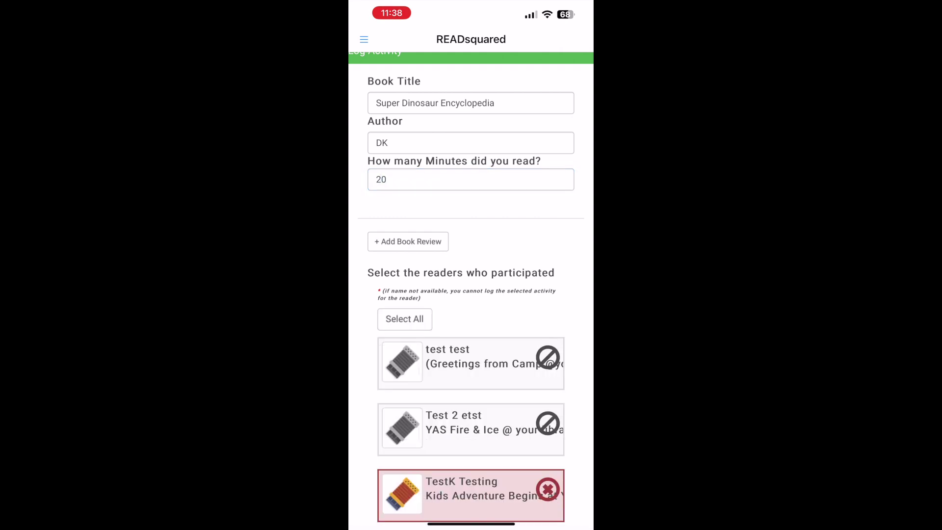
Mark the kids' reader as participating and submit the reading log
scroll(471, 294, "down", 1)
left_click(472, 446)
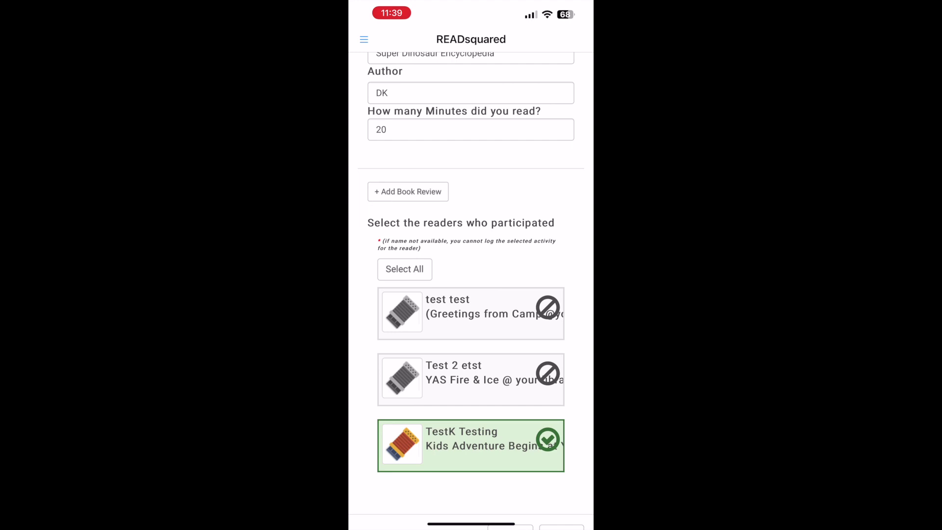
scroll(471, 294, "down", 2)
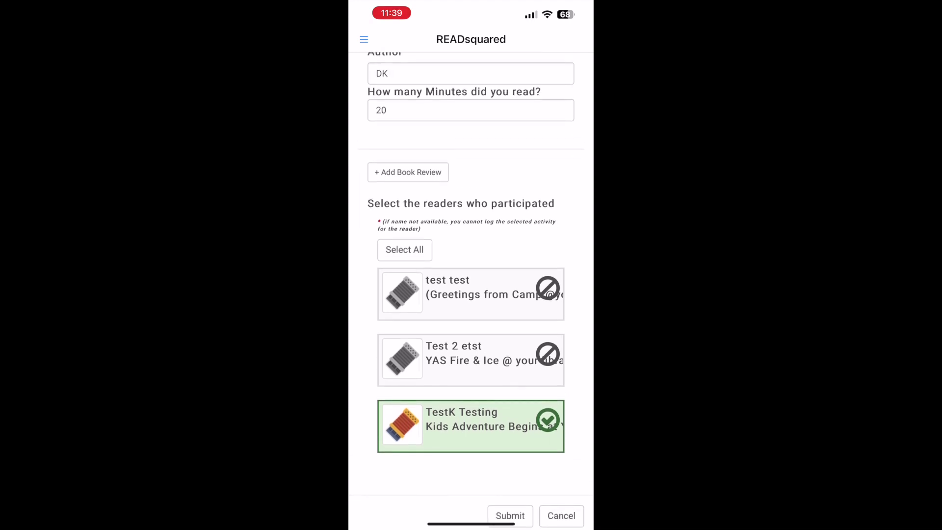
left_click(511, 515)
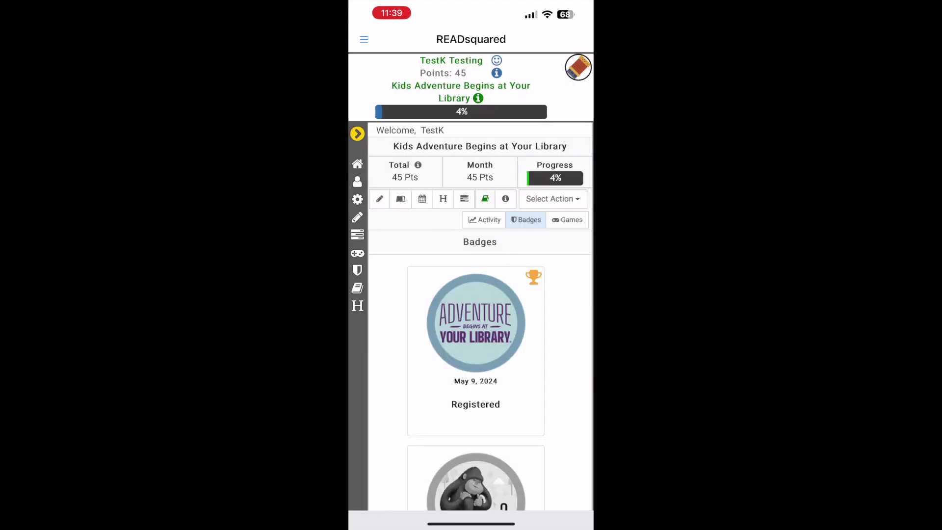
left_click(444, 198)
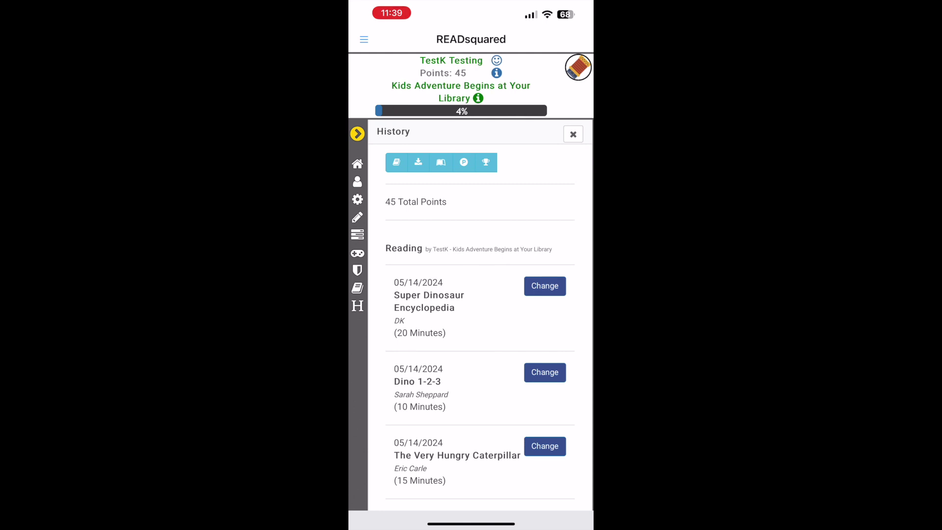
scroll(480, 314, "down", 3)
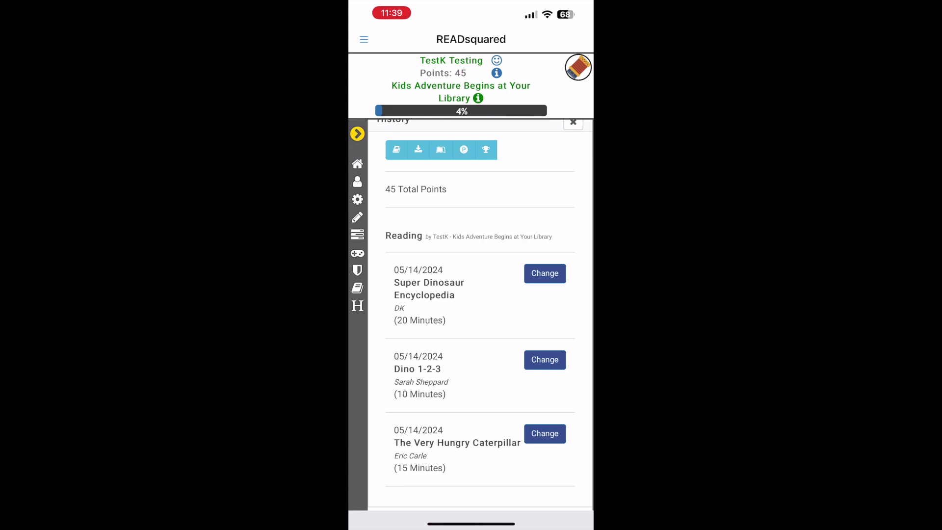
left_click(357, 134)
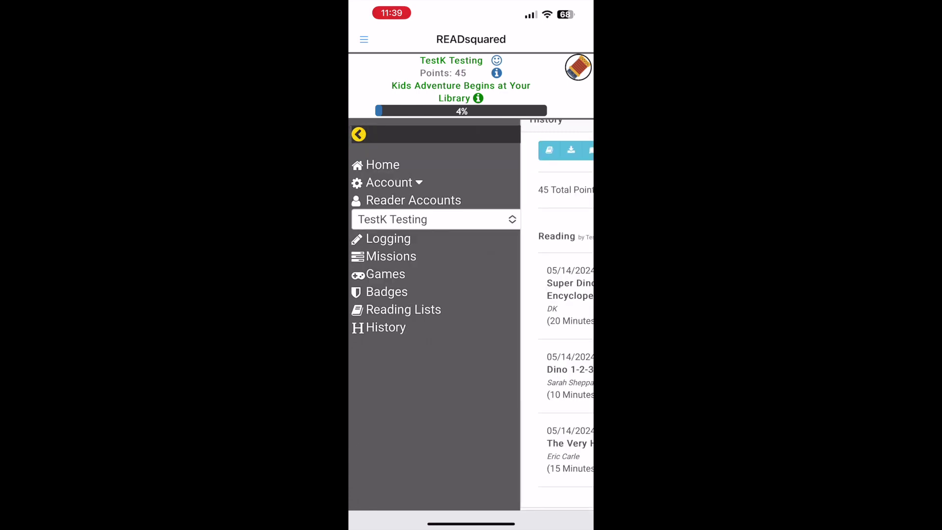
left_click(389, 183)
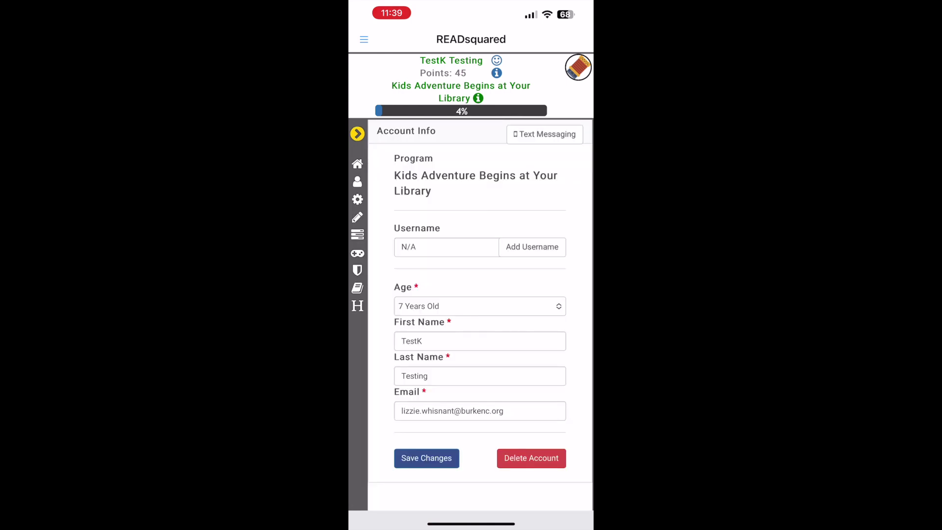
left_click(358, 163)
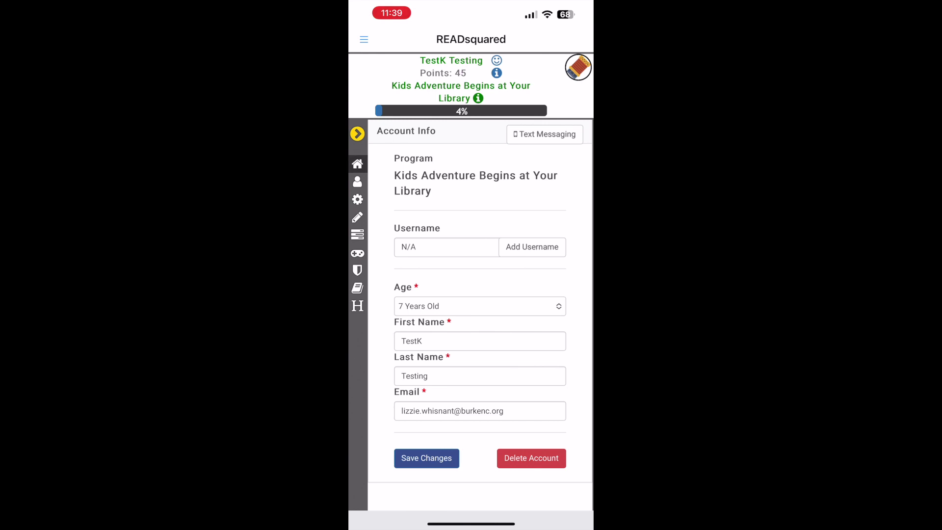